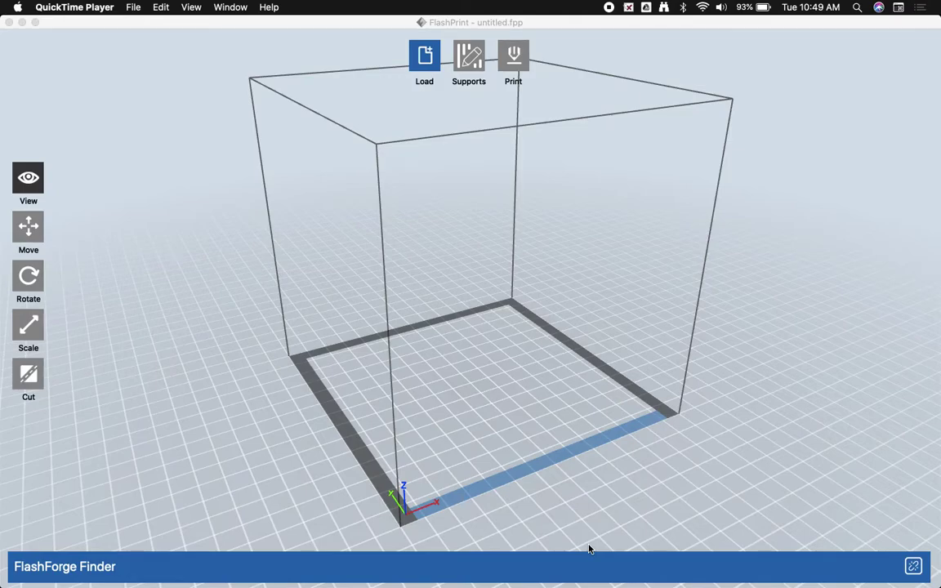
- Bring FlashPrint forward and load mockingjay_fixed.stl from the Downloads folder
click(426, 62)
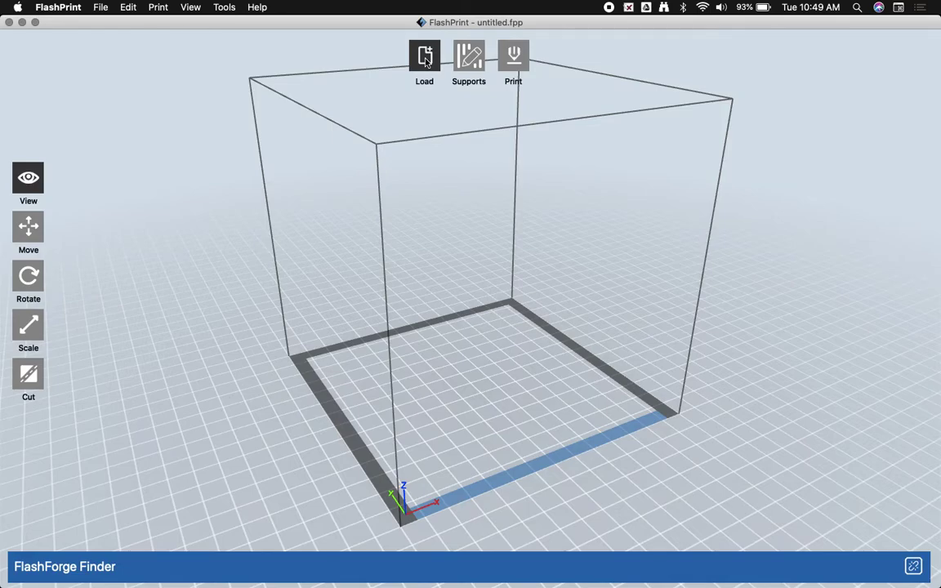
click(425, 62)
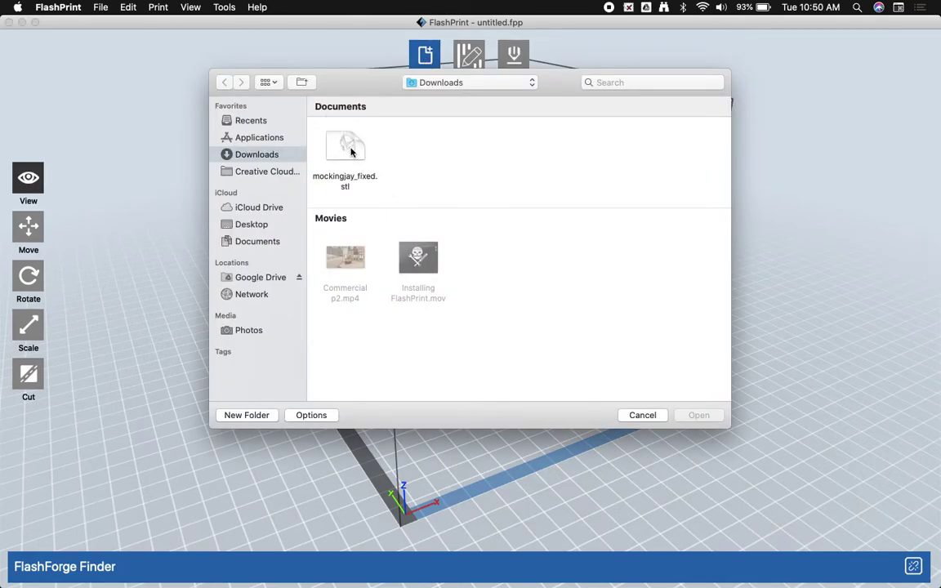
click(352, 151)
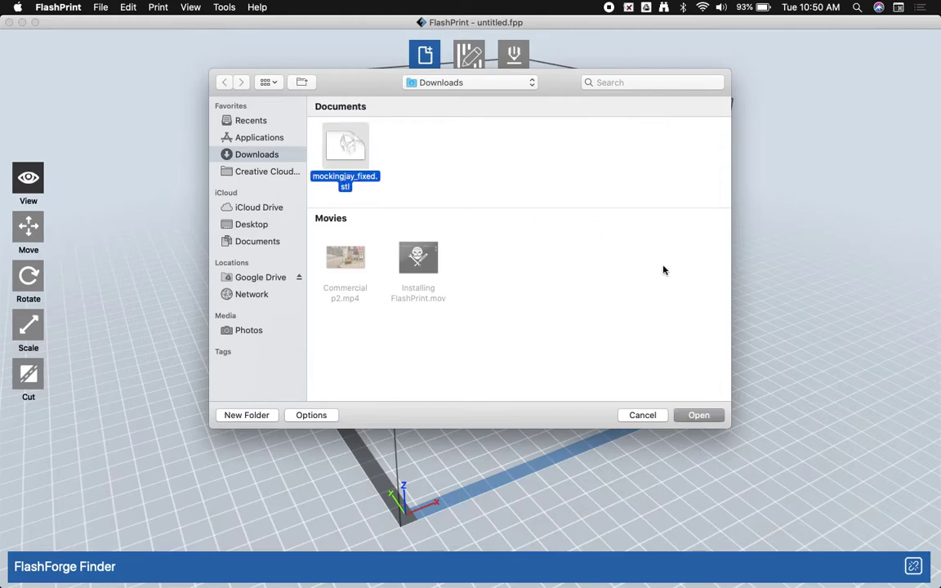
click(699, 415)
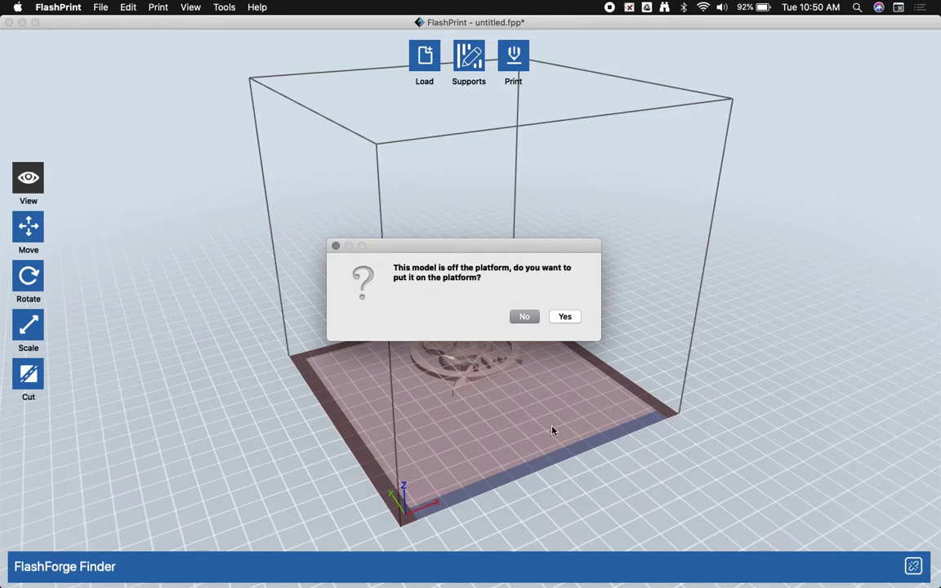
- Accept placing the off-platform pin onto the build platform and orbit to check it
click(565, 317)
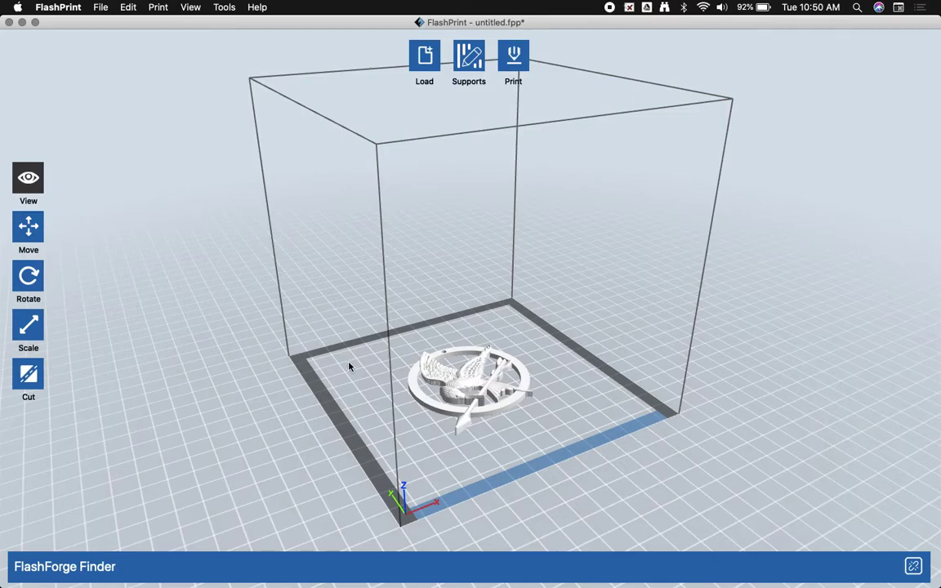
drag(427, 340, 473, 377)
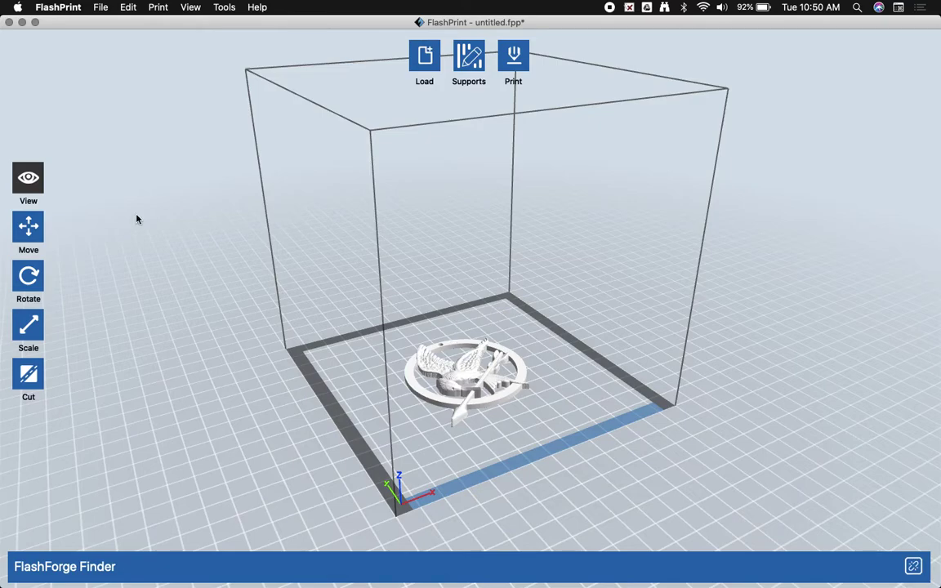
click(36, 182)
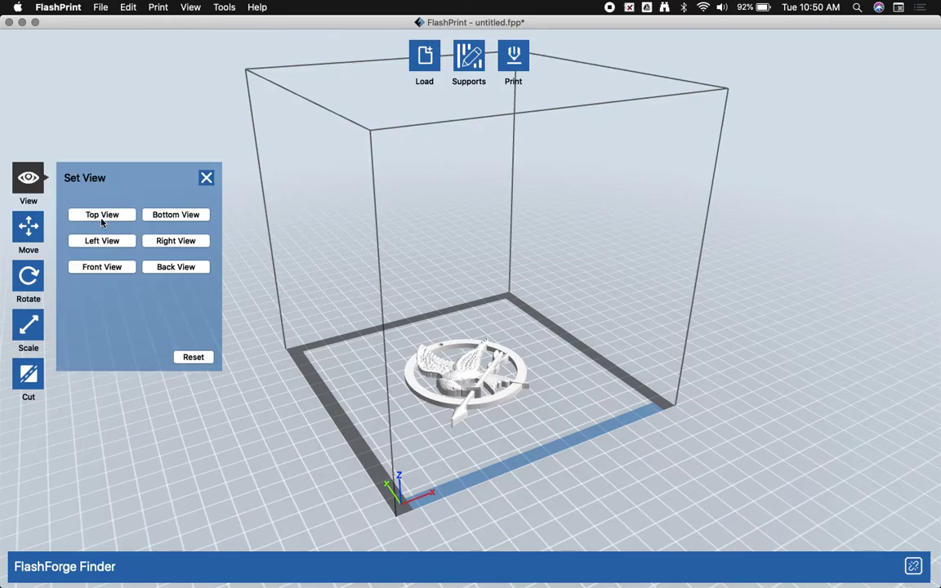
click(102, 215)
click(171, 215)
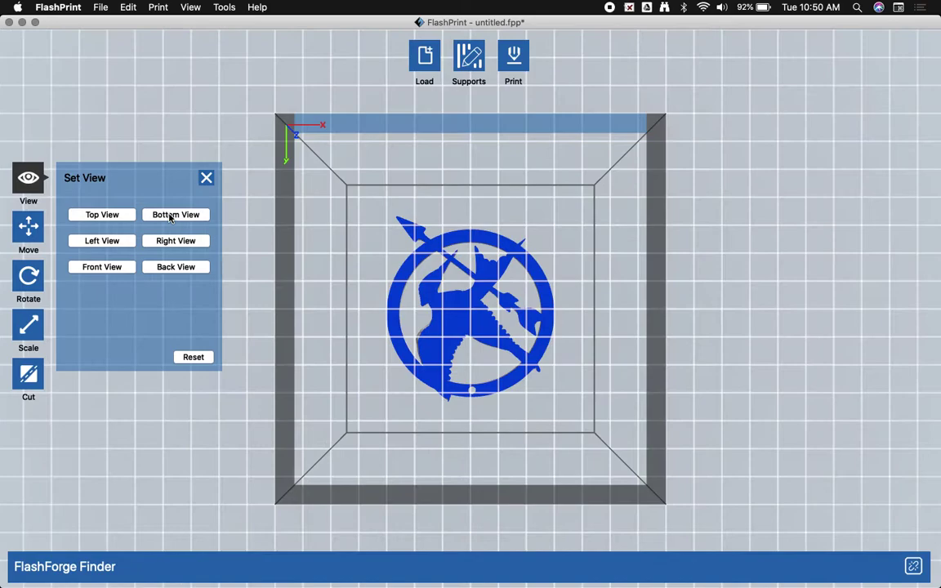
click(172, 241)
click(119, 241)
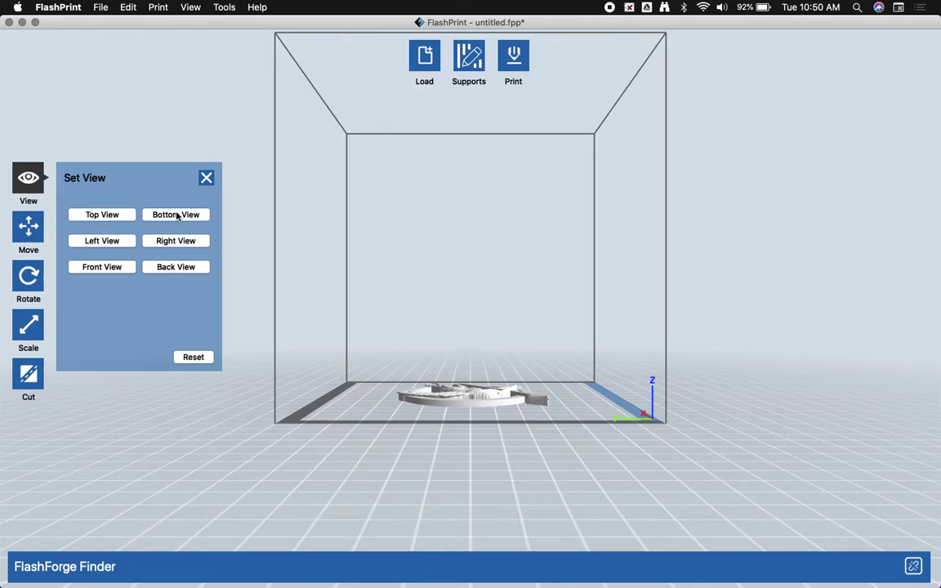
click(176, 216)
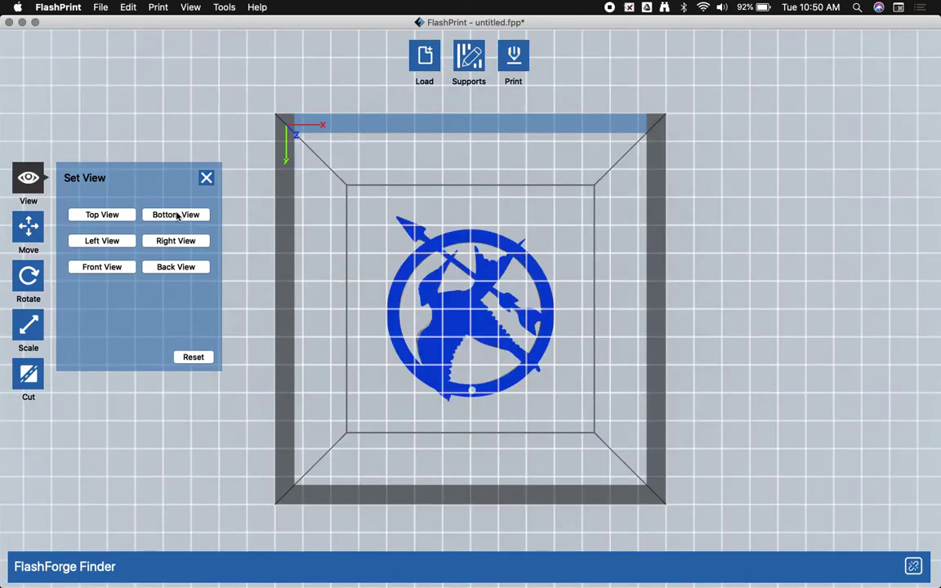
click(205, 177)
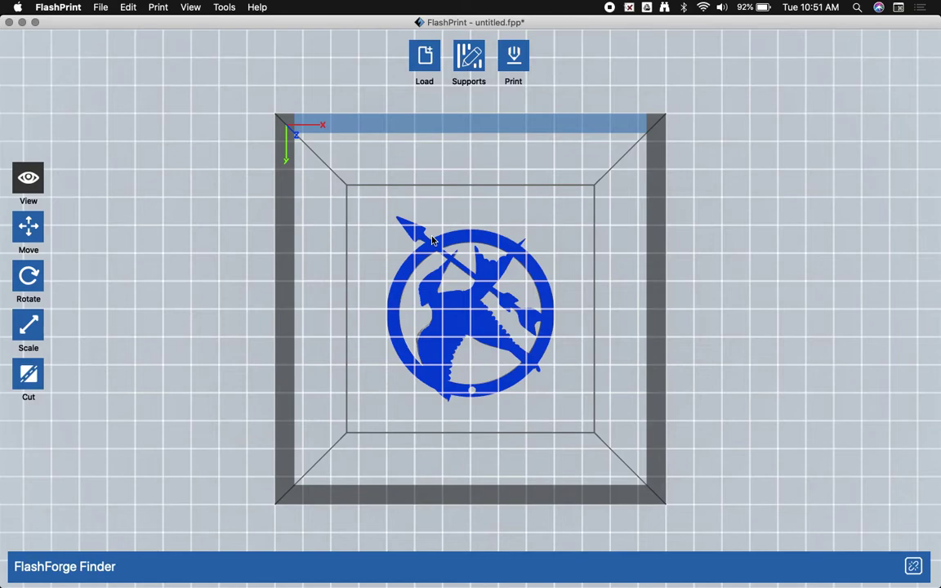
click(33, 171)
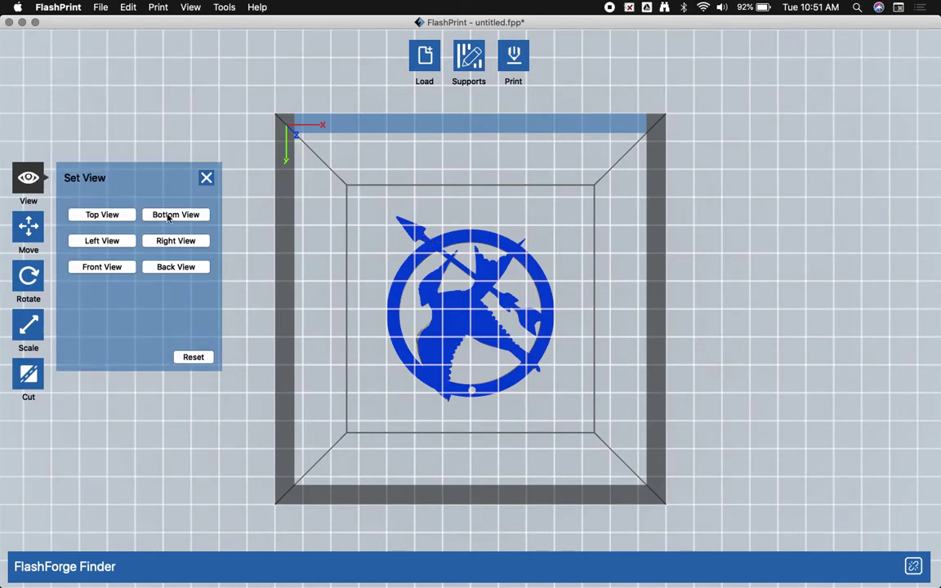
click(205, 177)
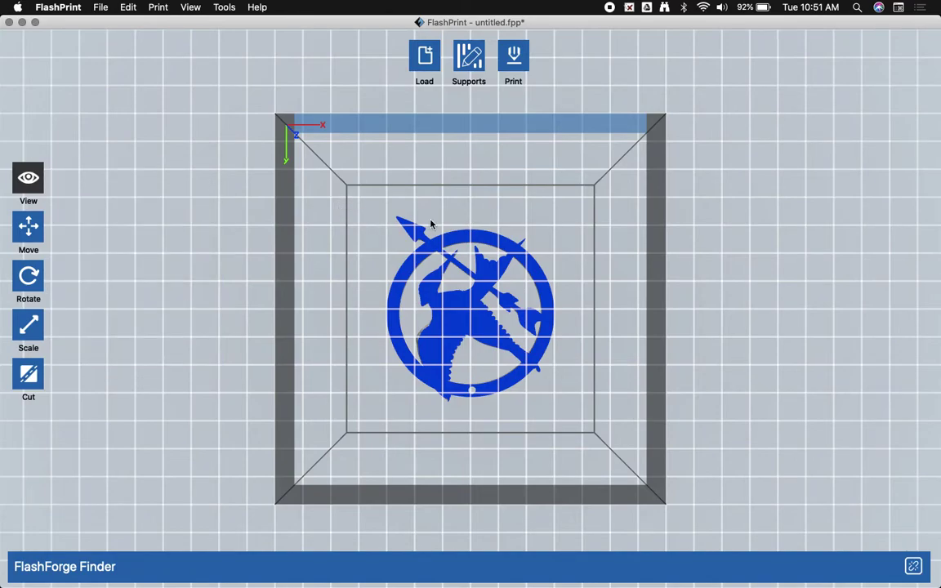
drag(391, 226, 380, 307)
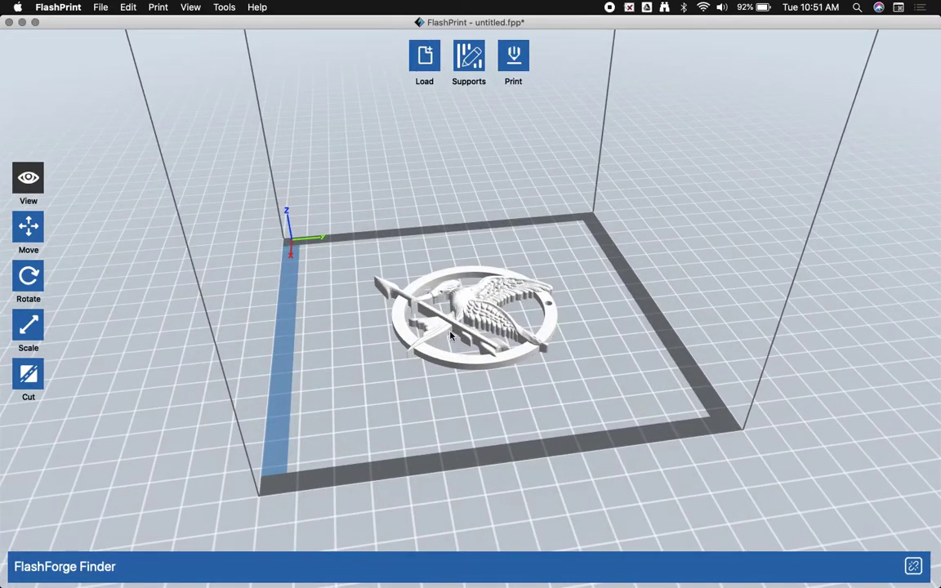
- Open the Move position settings with the mockingjay pin selected
click(36, 235)
click(364, 290)
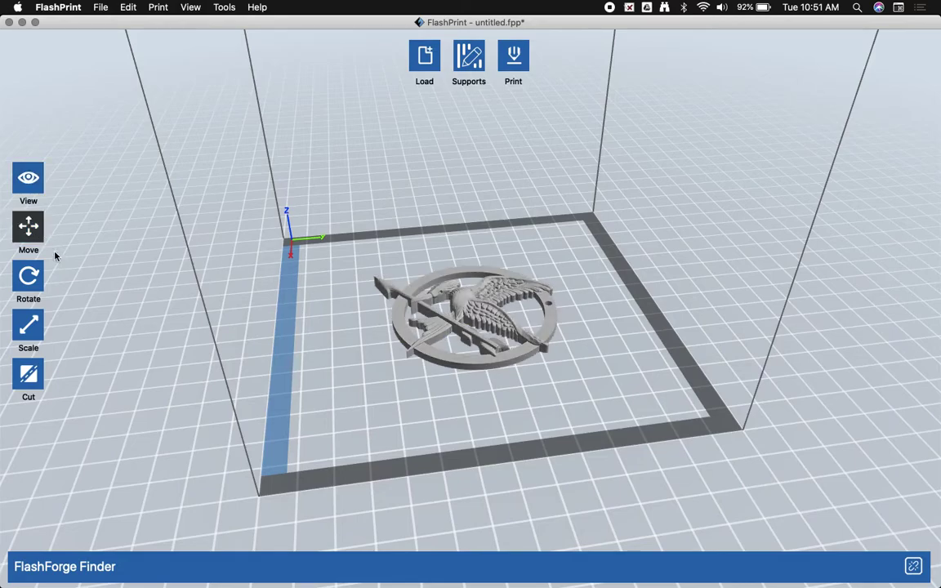
click(36, 233)
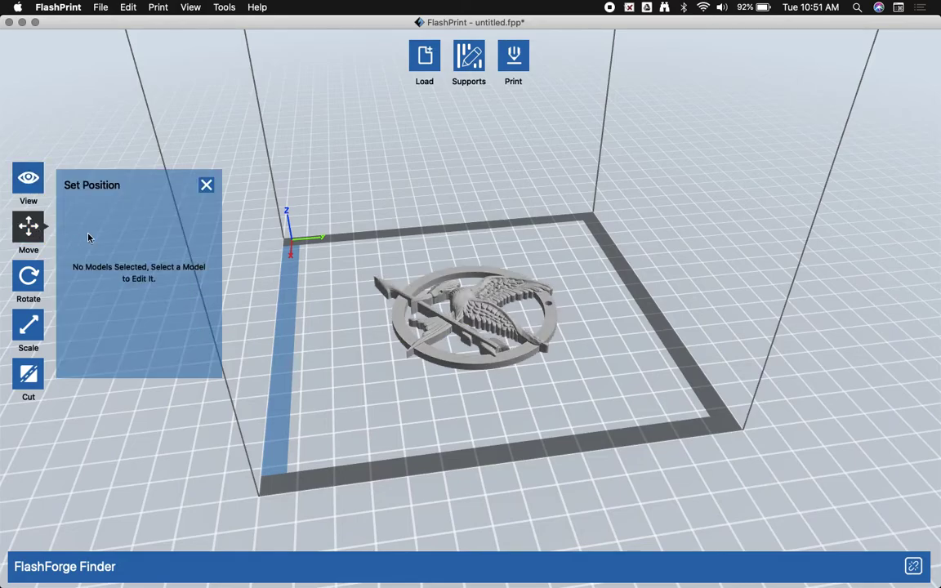
click(416, 298)
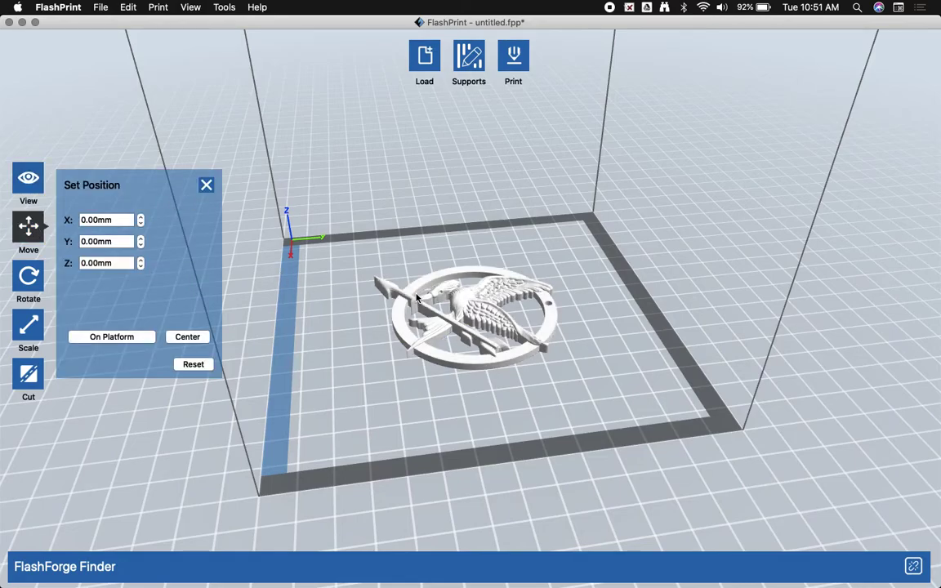
- Raise the pin's Z position in 1mm steps to 6.00mm and view it from below
click(140, 261)
click(140, 261)
click(140, 261)
click(141, 260)
click(141, 261)
click(141, 261)
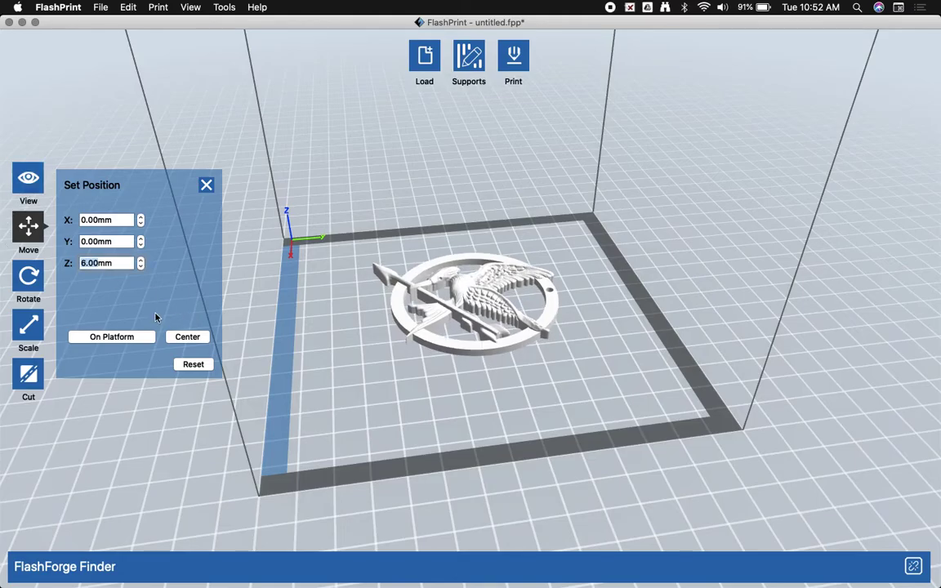
drag(360, 395, 443, 341)
scroll(455, 317, up, 5)
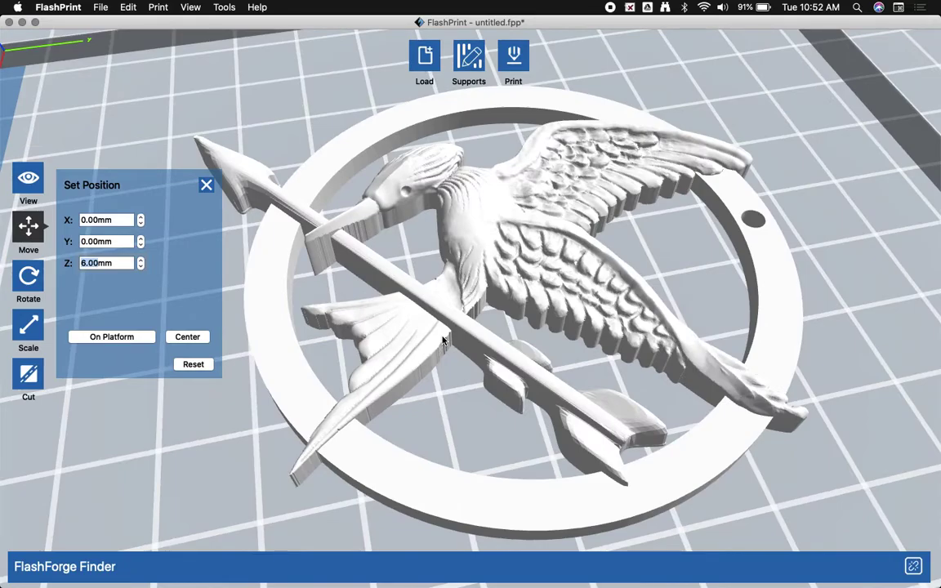
scroll(408, 276, down, 5)
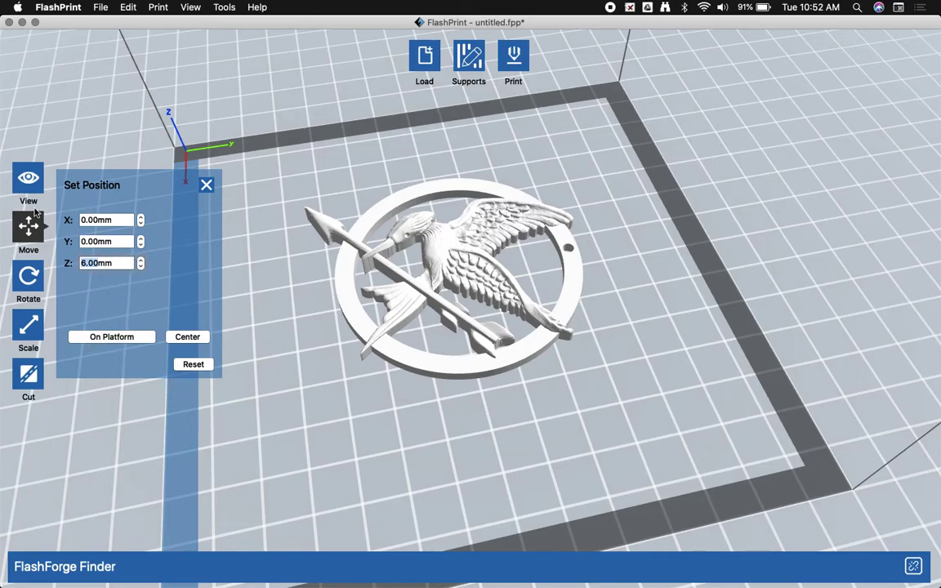
- Drop the pin on the platform, centre it at X/Y 0.00mm, and close Set Position
click(112, 339)
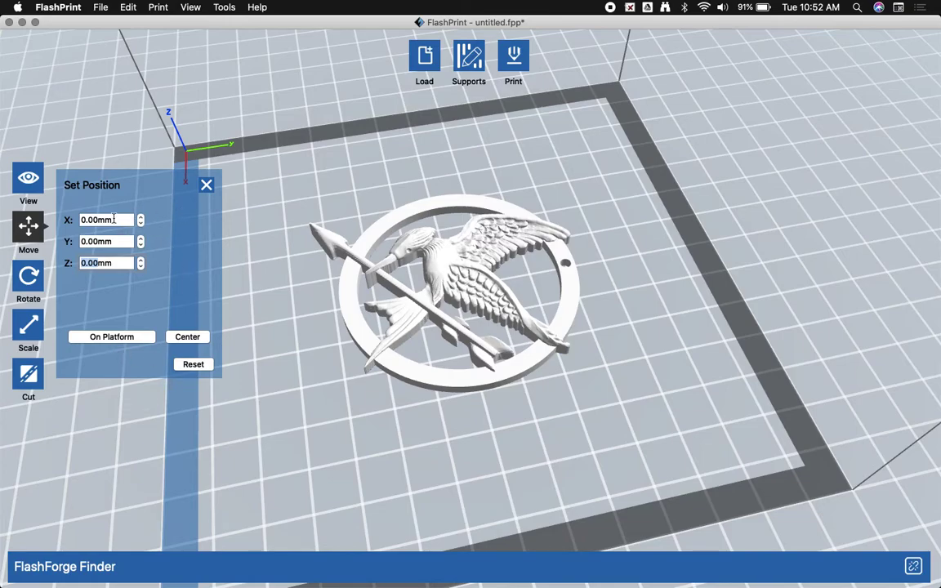
drag(463, 280, 353, 222)
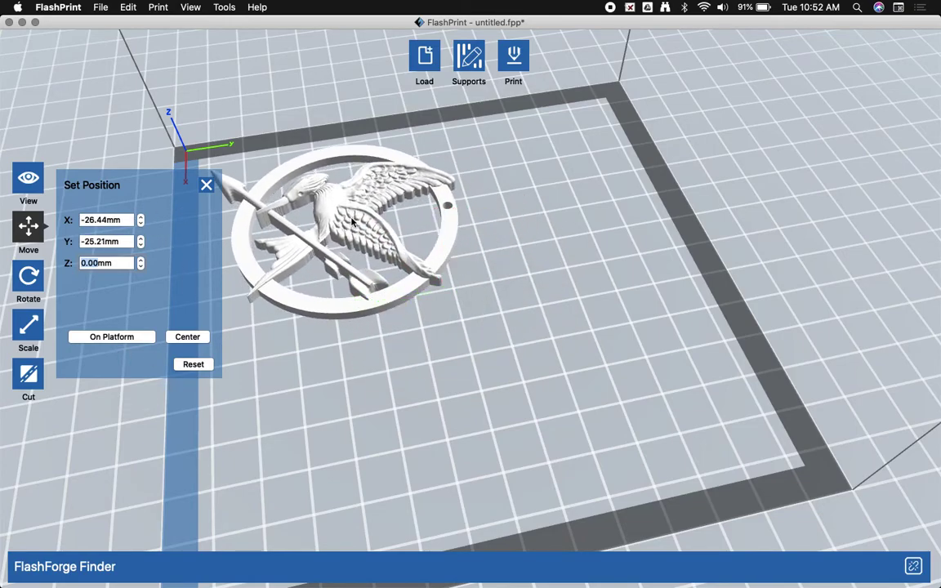
click(187, 339)
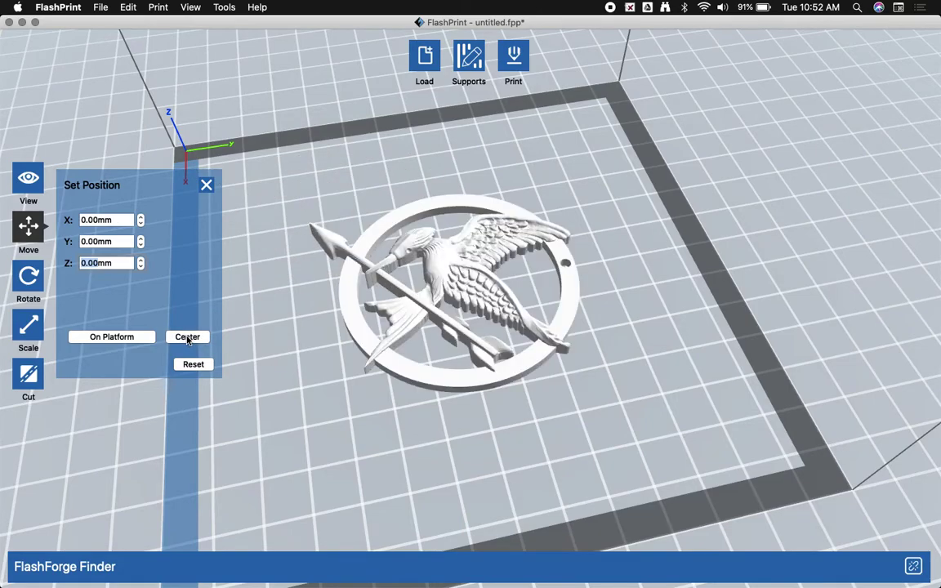
click(209, 187)
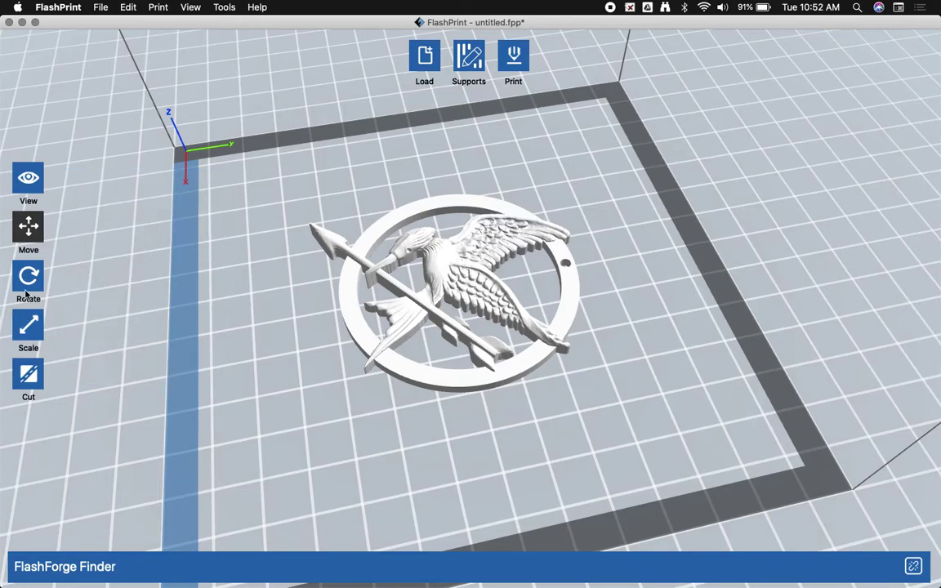
- Rotate the pin about 20 degrees around the vertical axis and tilt it around X
scroll(258, 257, down, 1)
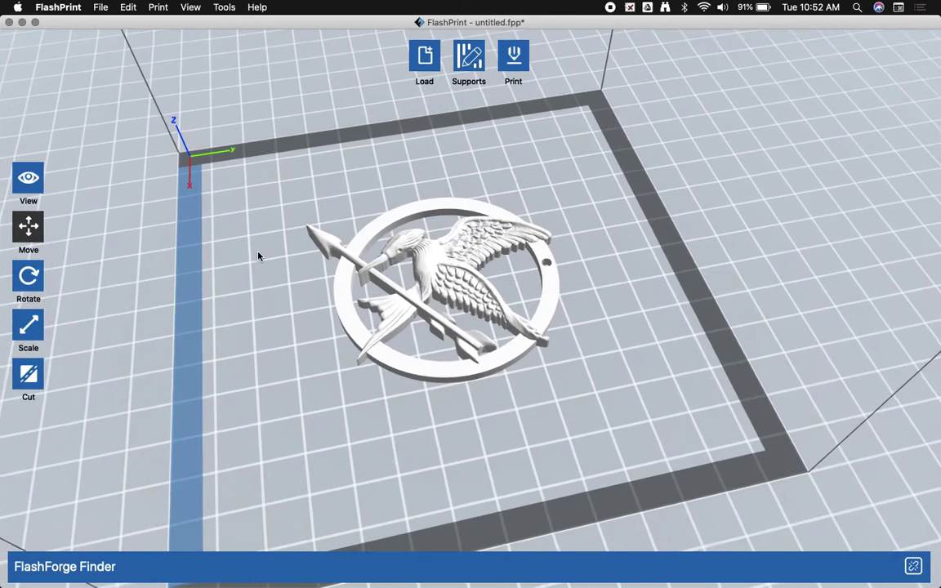
click(28, 276)
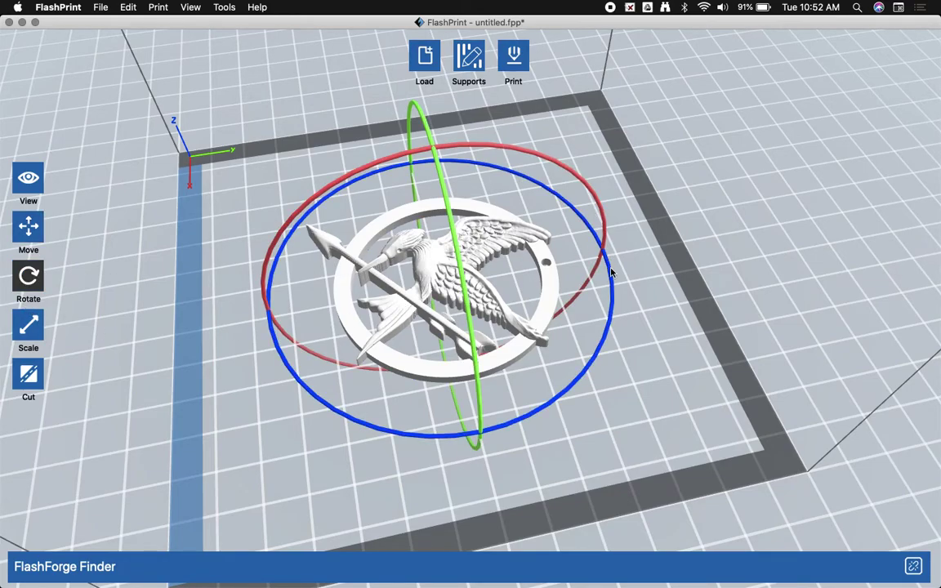
drag(609, 269, 483, 277)
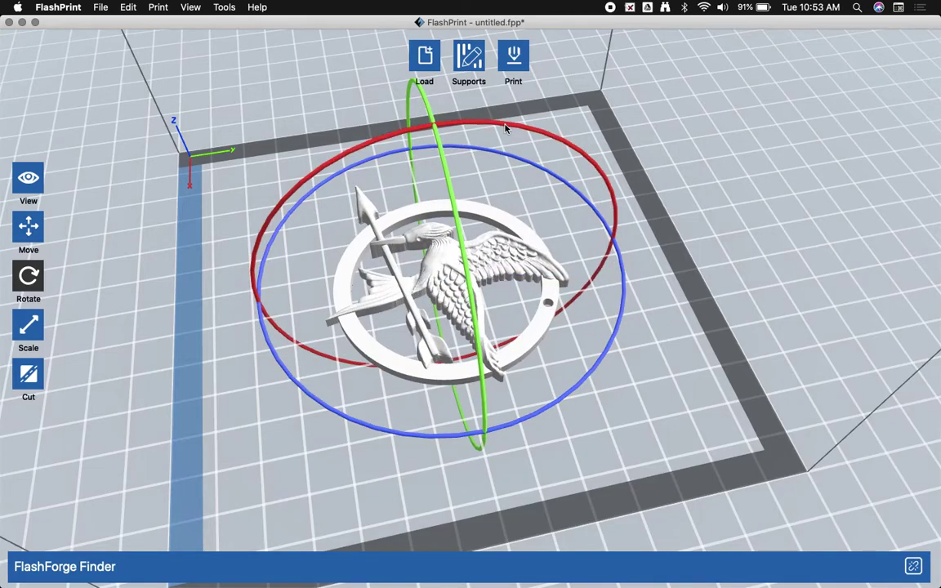
drag(505, 128, 517, 233)
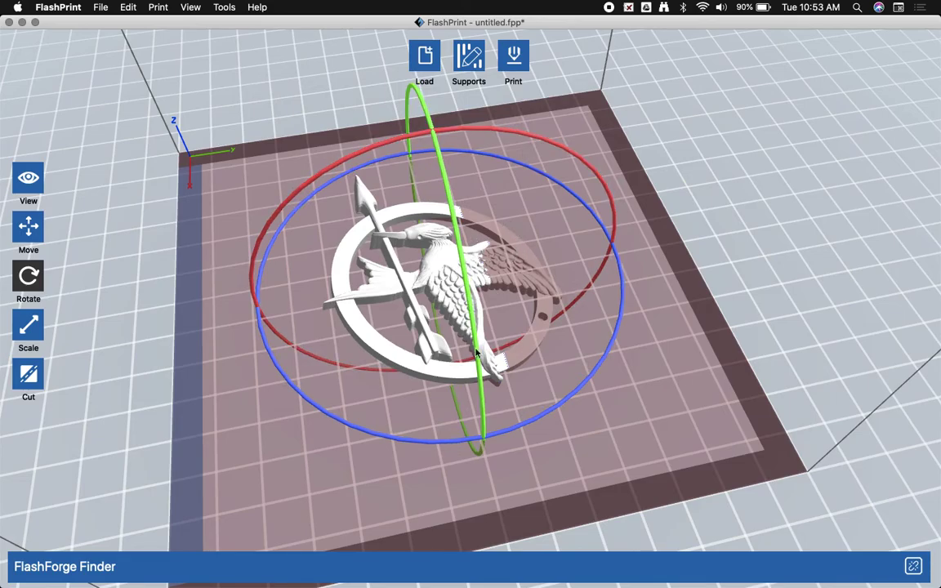
- Inspect the pin from under the bed, then revert the rotation with Edit > Undo
drag(160, 436, 146, 386)
scroll(443, 288, up, 10)
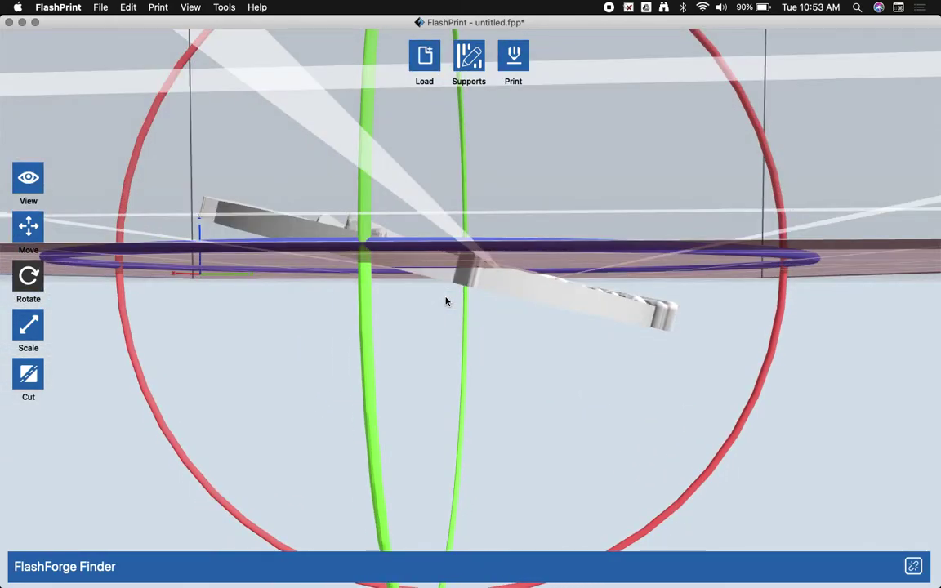
drag(445, 302, 463, 320)
scroll(463, 320, down, 10)
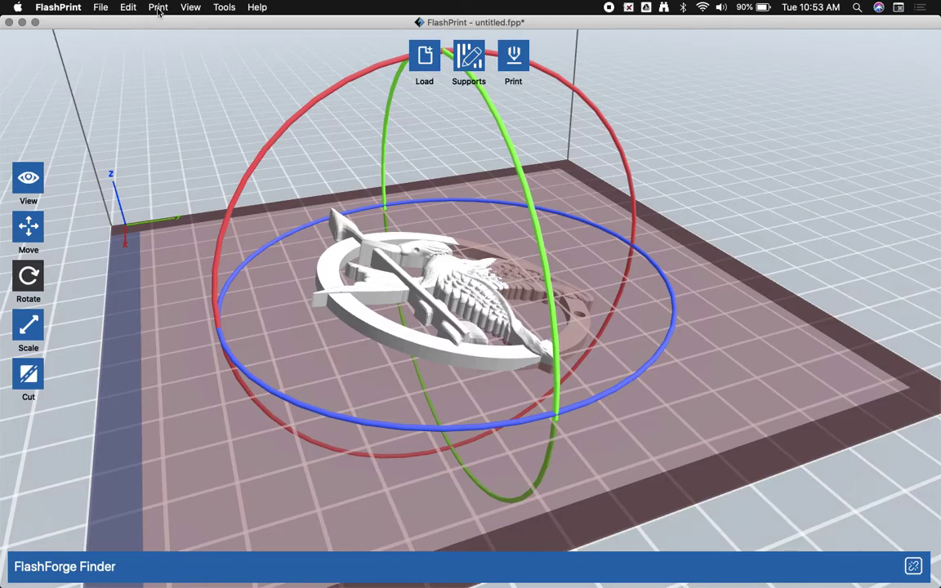
click(127, 8)
click(150, 24)
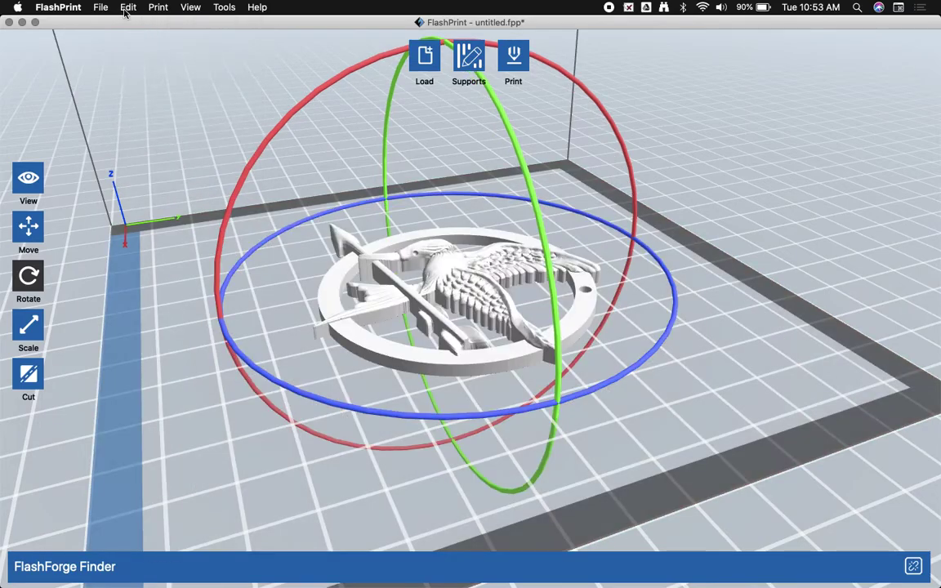
drag(343, 227, 315, 236)
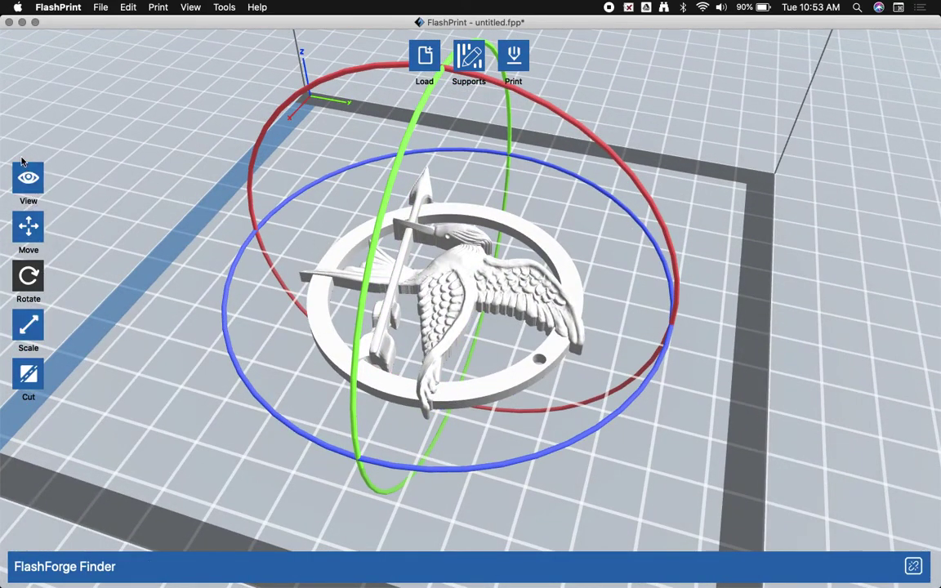
- Shrink the pin with the Scale tool to about 98.22mm wide and 9.18mm tall
click(28, 321)
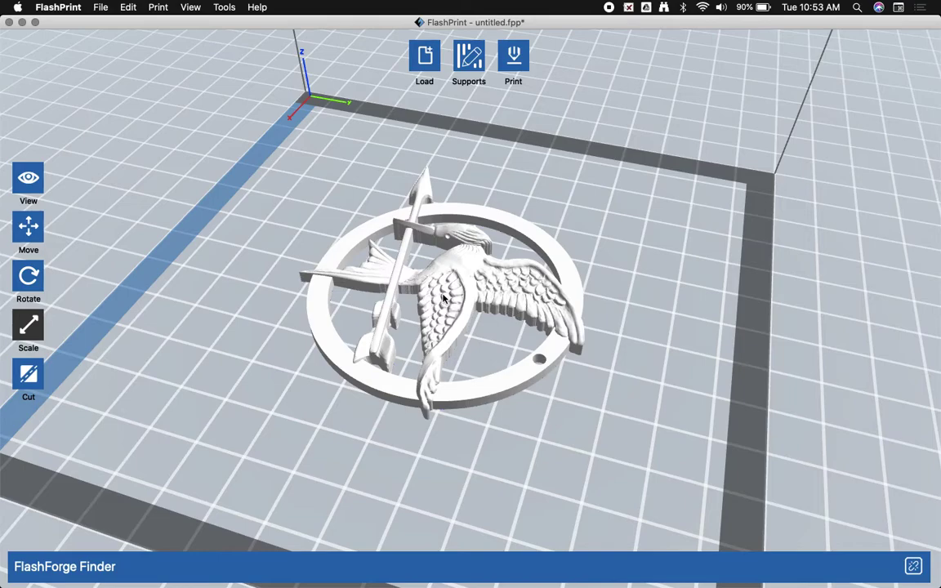
drag(444, 300, 389, 209)
mouse_move(434, 239)
mouse_down()
mouse_move(390, 193)
mouse_move(425, 257)
mouse_move(428, 238)
mouse_up()
drag(204, 209, 318, 211)
click(386, 257)
drag(385, 256, 363, 252)
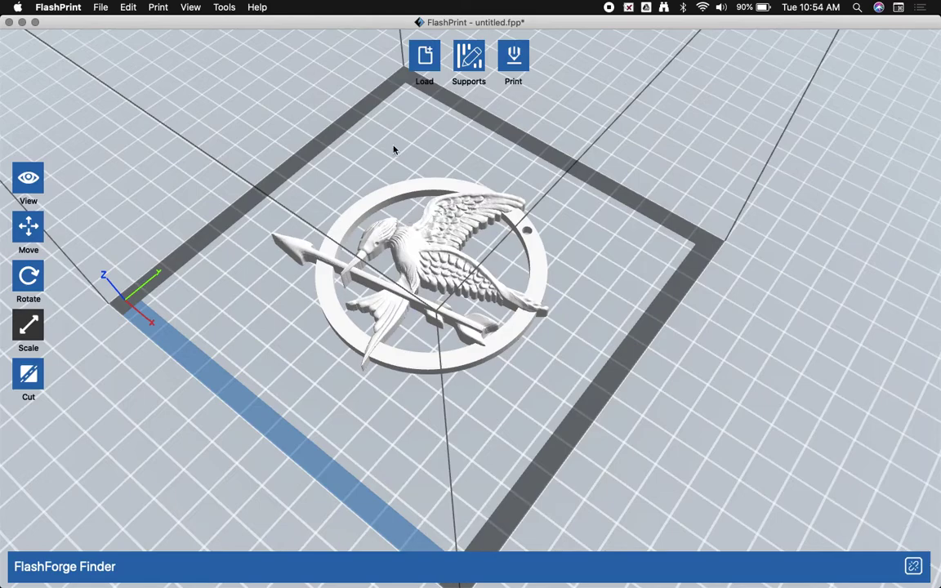
- Open the Print (Expert Mode) dialog showing the Finder PLA Standard profile
click(513, 60)
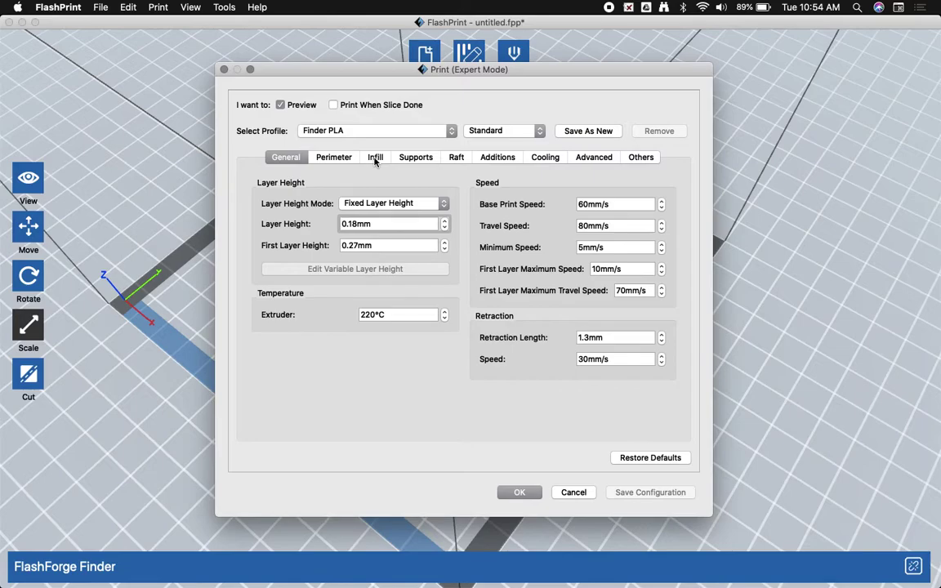
- On the Infill tab, keep the Hexagon pattern and raise fill density to 30%
click(374, 157)
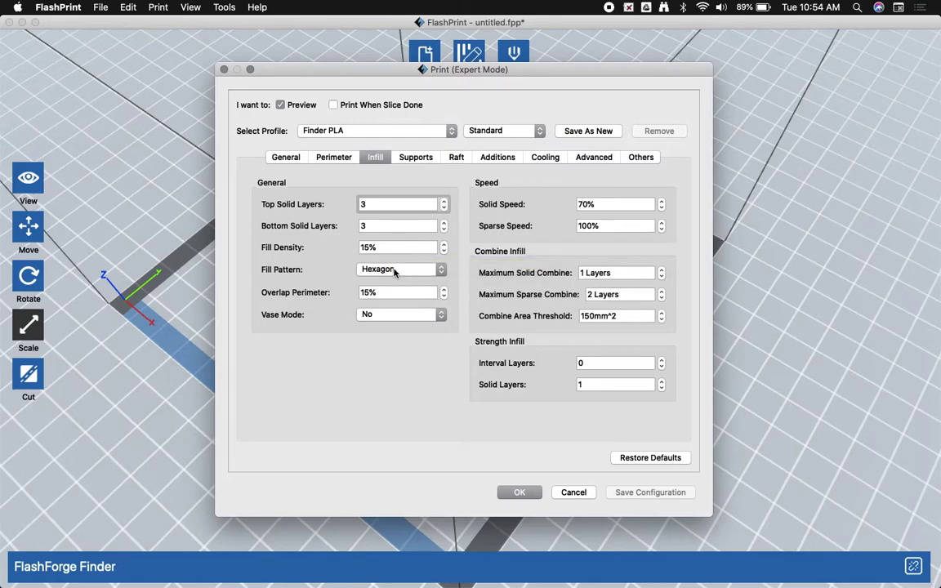
click(420, 270)
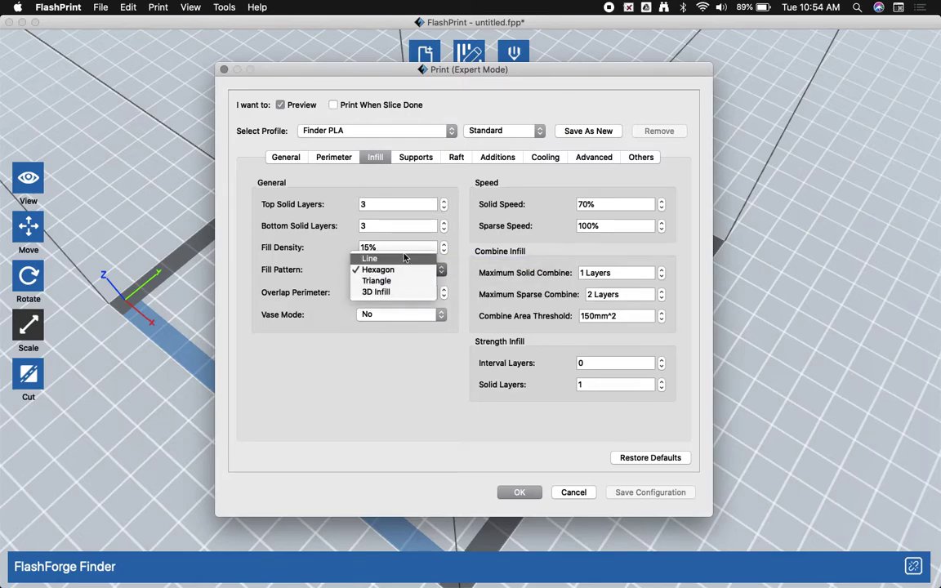
click(406, 243)
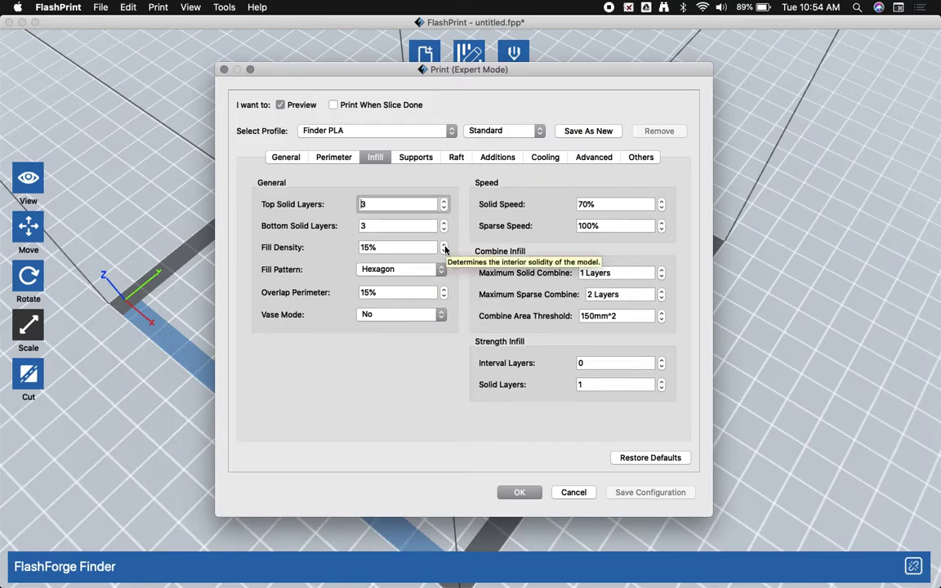
click(444, 245)
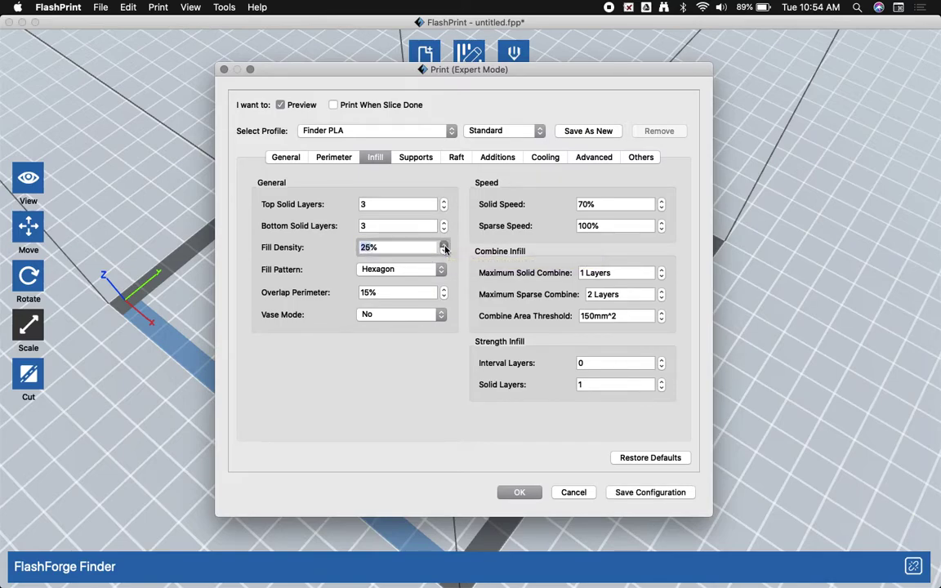
click(444, 245)
click(444, 245)
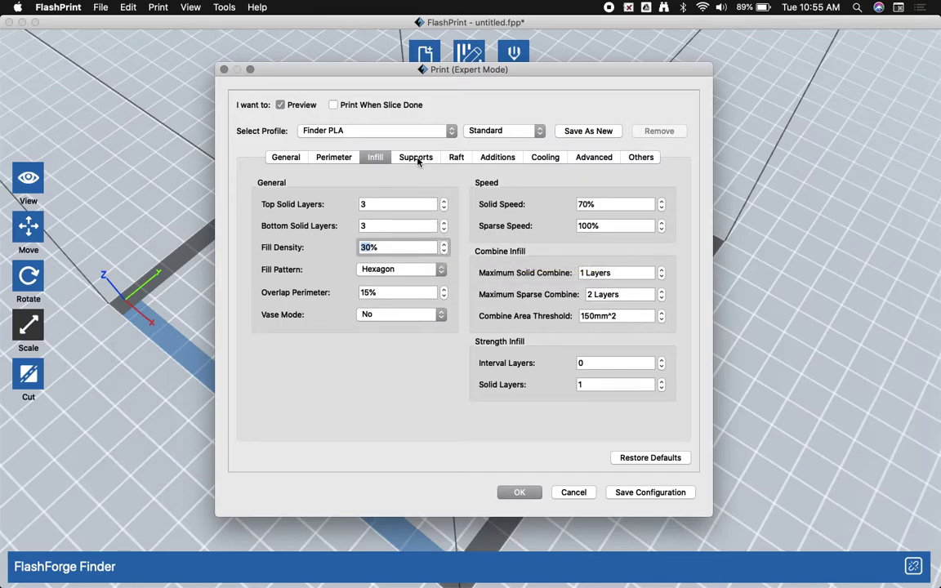
- Review the Supports tab, then check the Raft tab (raft disabled, 5.0mm margin)
click(415, 158)
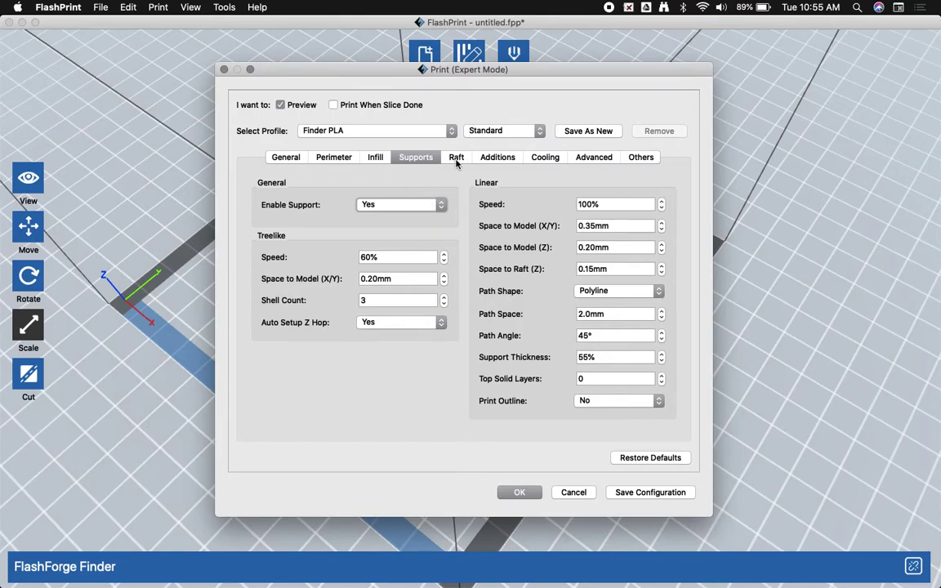
click(455, 157)
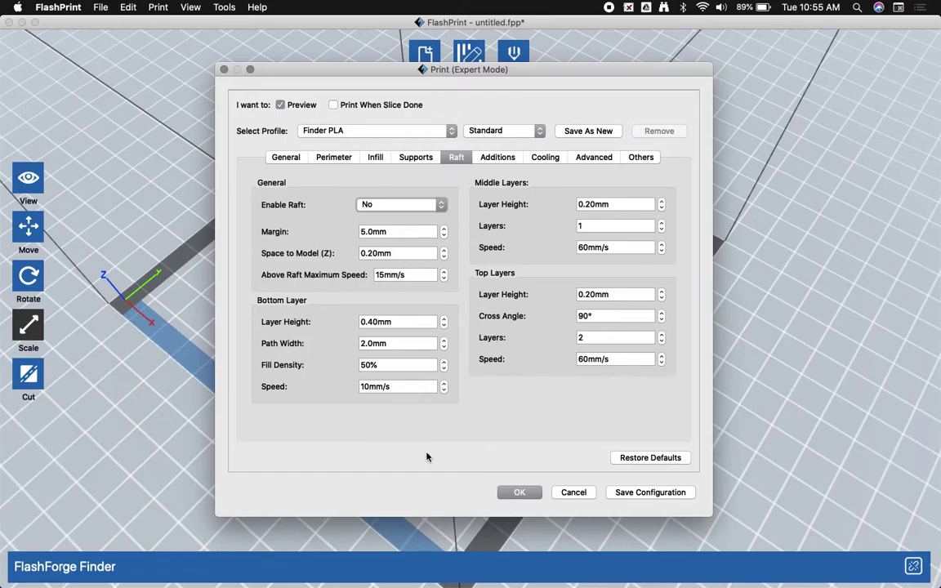
- Confirm the print settings and save the sliced pin as mockingjay_fixed.gx in Downloads
click(519, 493)
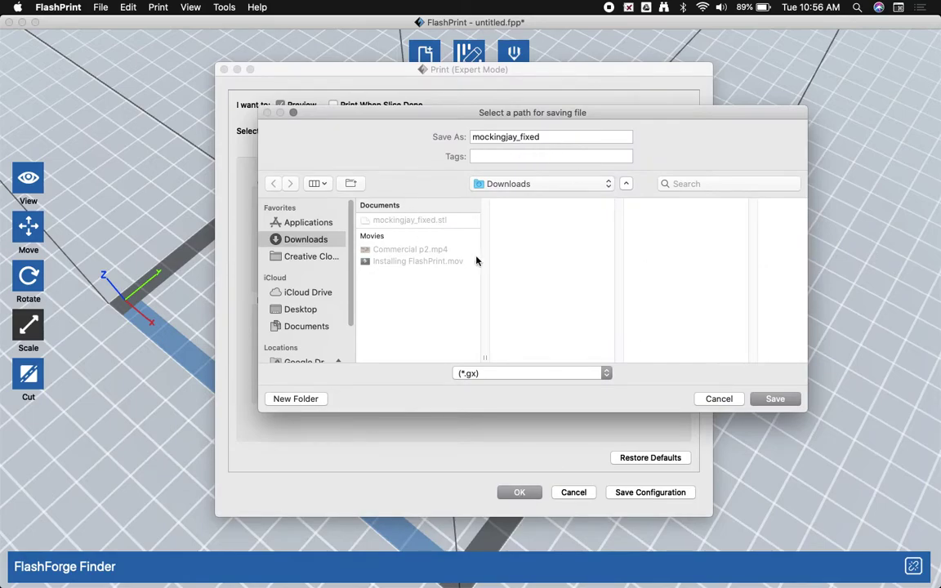
click(775, 399)
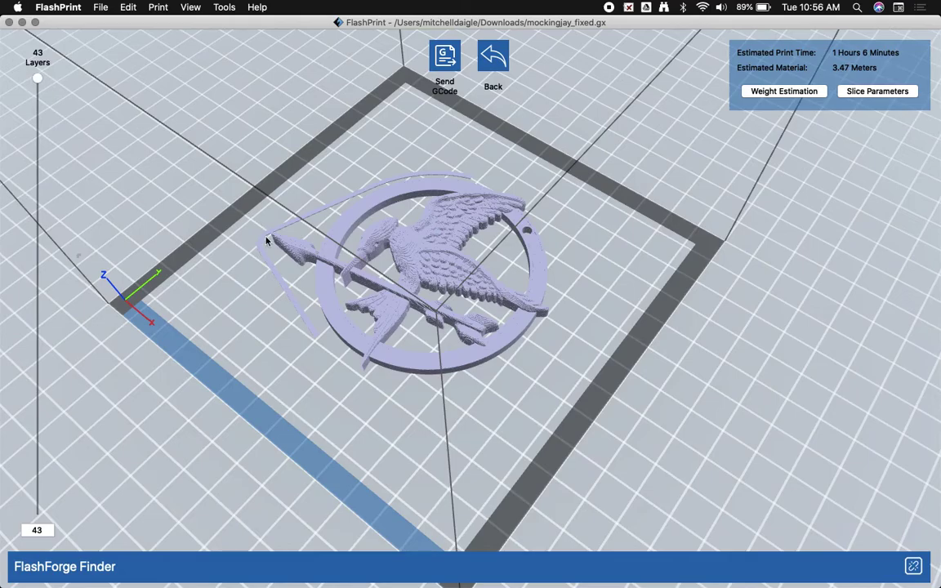
drag(308, 312, 337, 295)
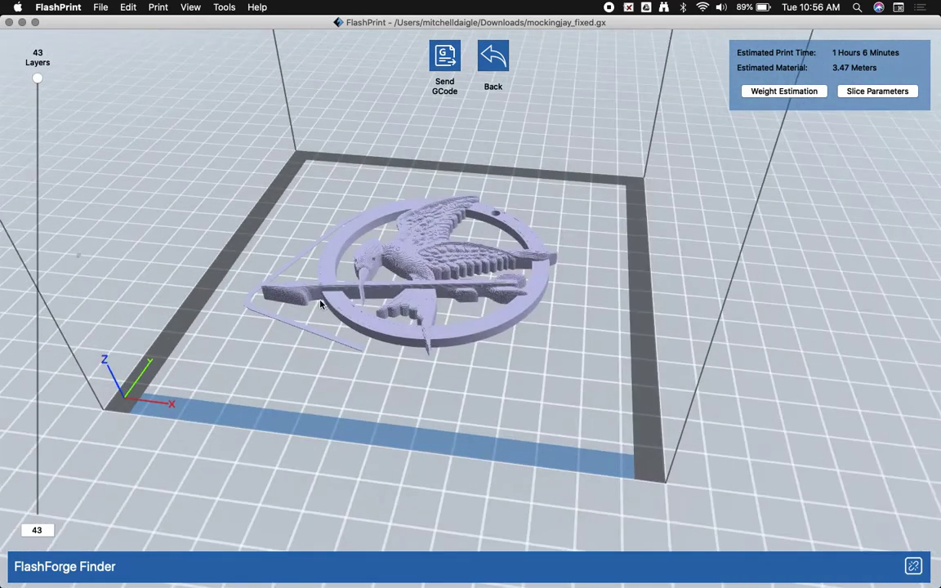
drag(320, 305, 306, 306)
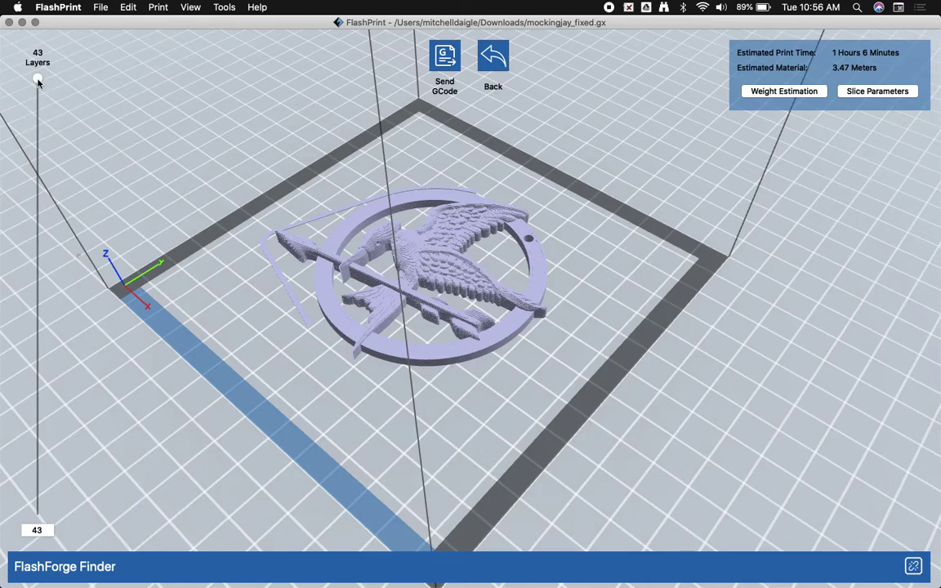
drag(37, 80, 48, 528)
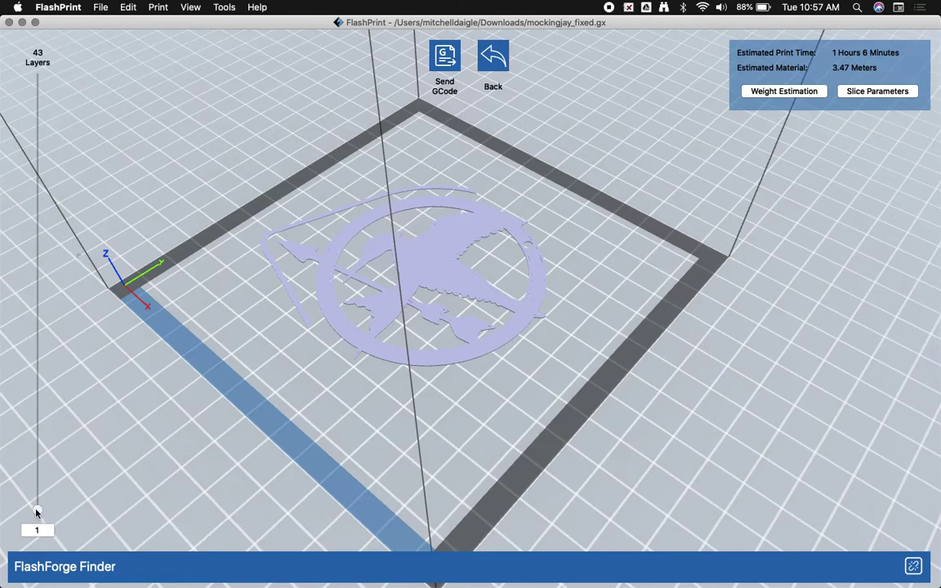
drag(36, 512, 47, 406)
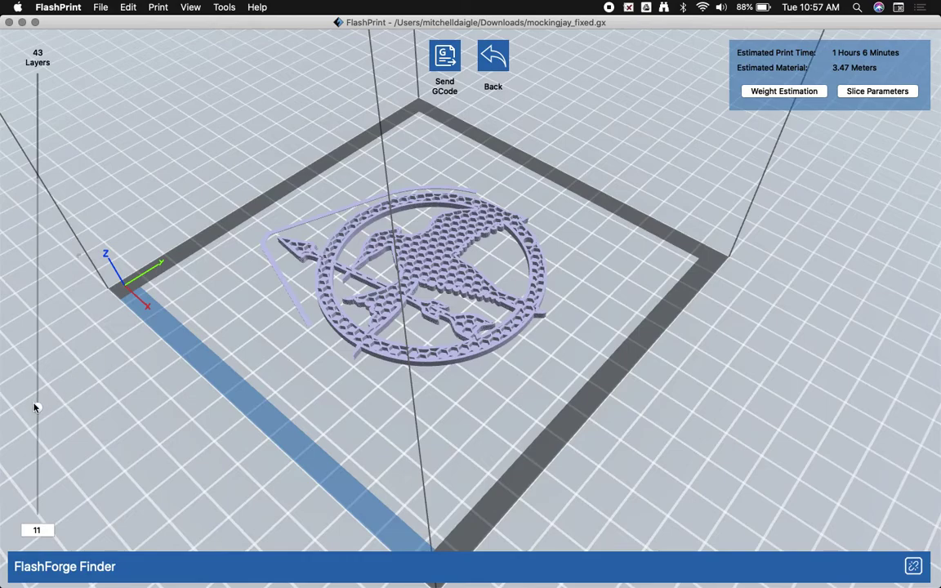
drag(35, 407, 38, 77)
drag(358, 371, 323, 347)
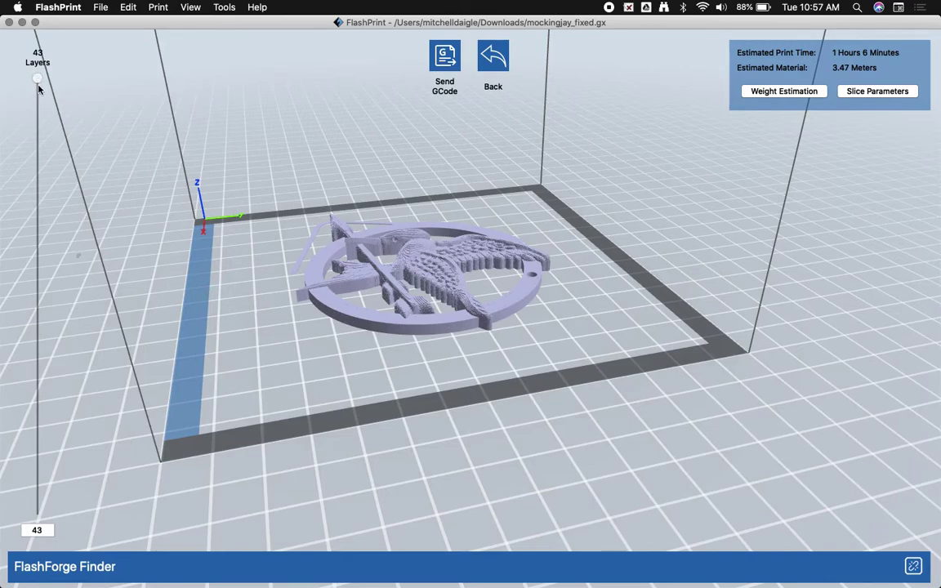
mouse_move(38, 81)
mouse_down()
mouse_move(54, 232)
mouse_move(40, 180)
mouse_move(41, 69)
mouse_up()
click(152, 8)
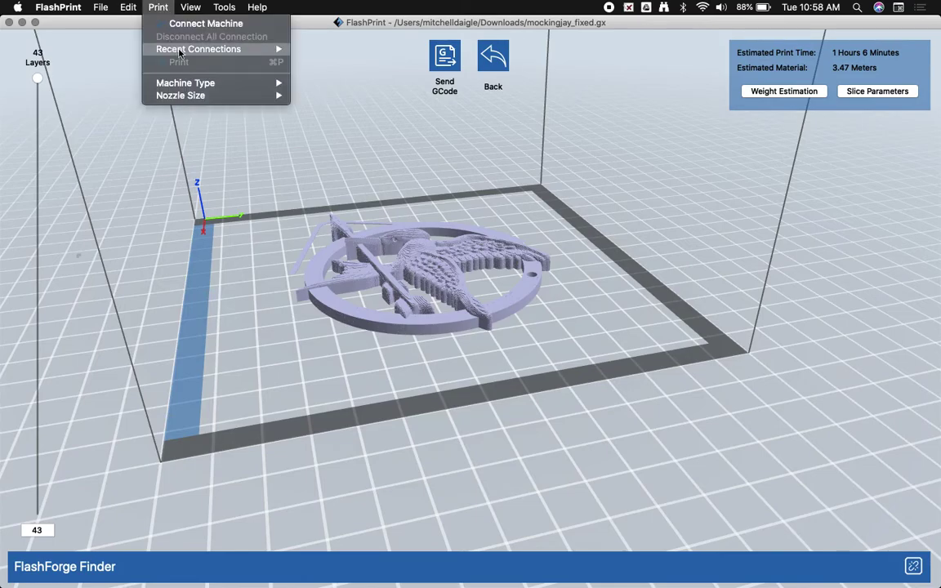
click(224, 30)
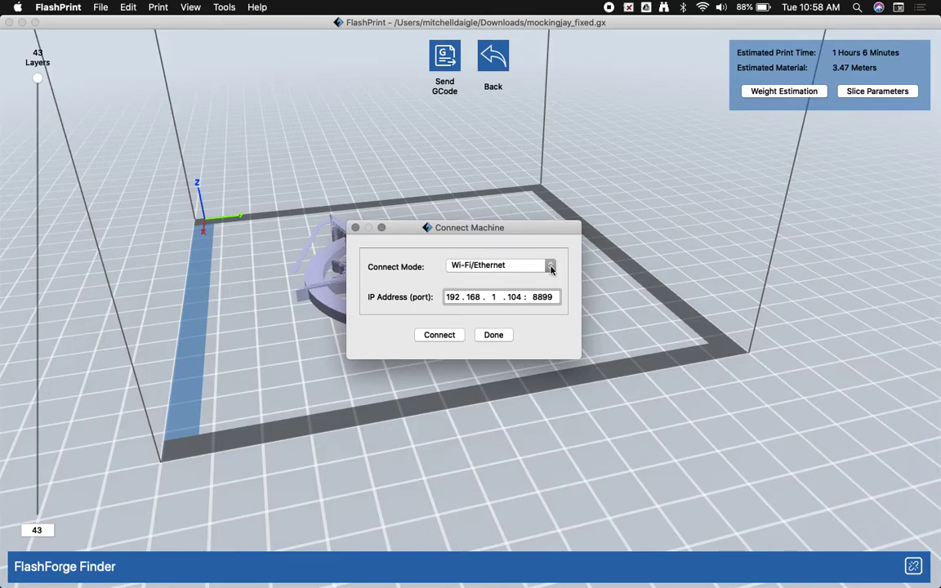
click(492, 336)
click(158, 8)
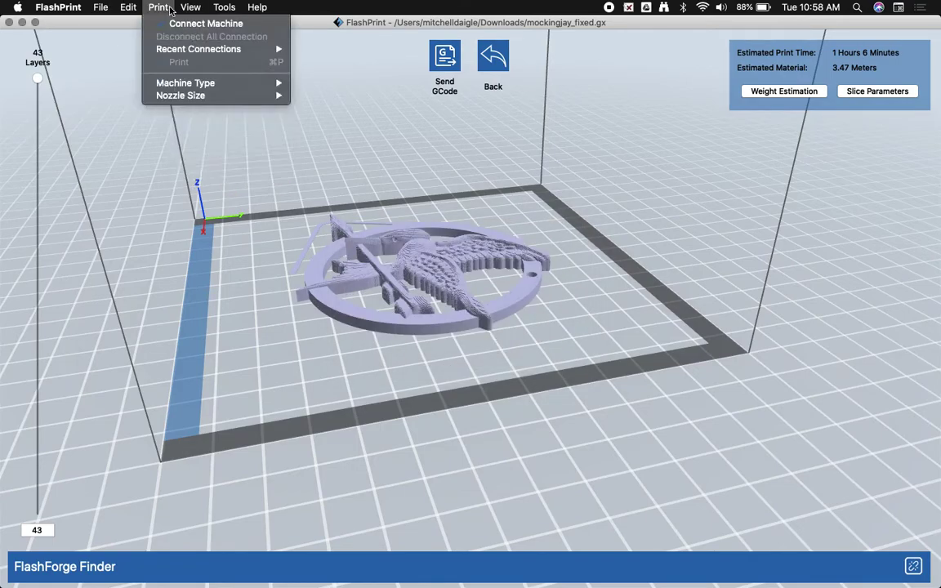
click(206, 24)
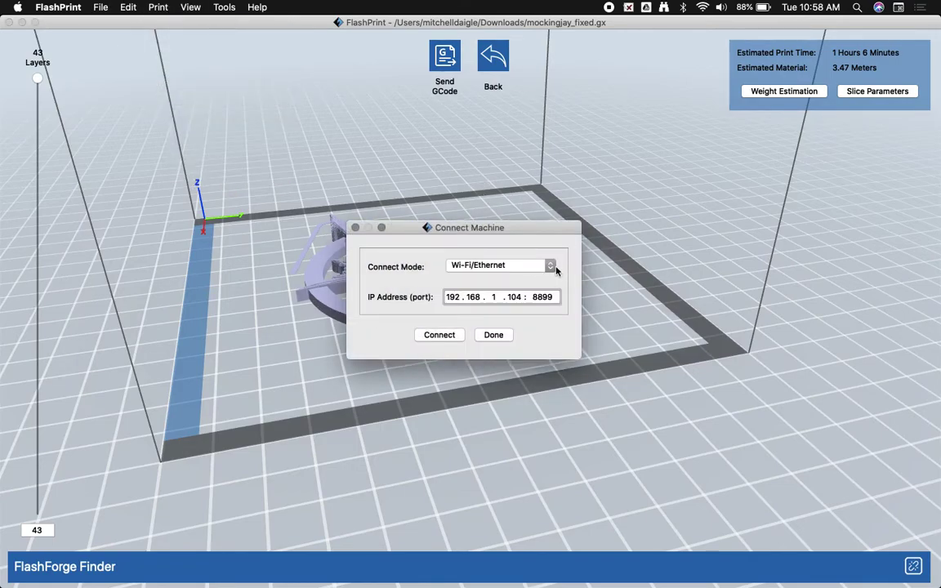
click(551, 267)
click(490, 252)
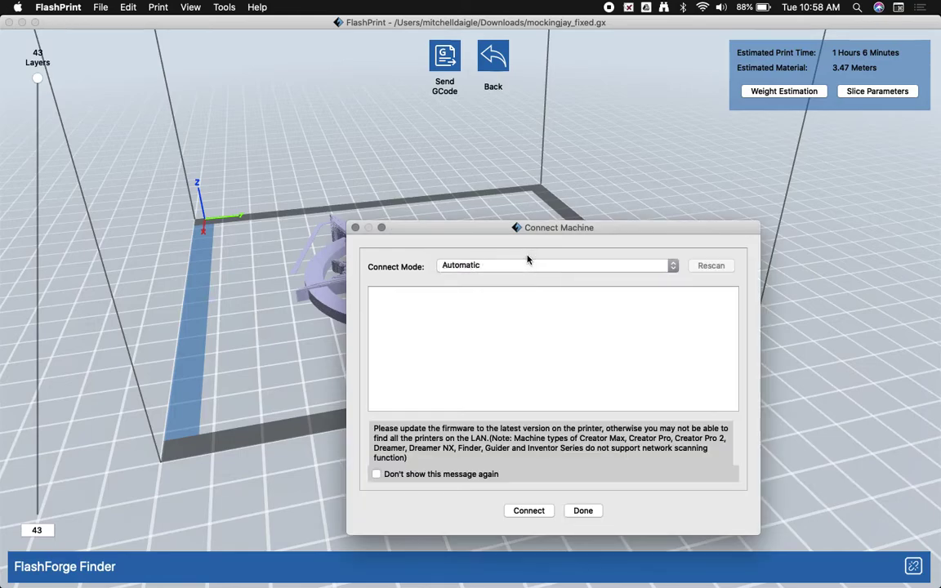
click(355, 227)
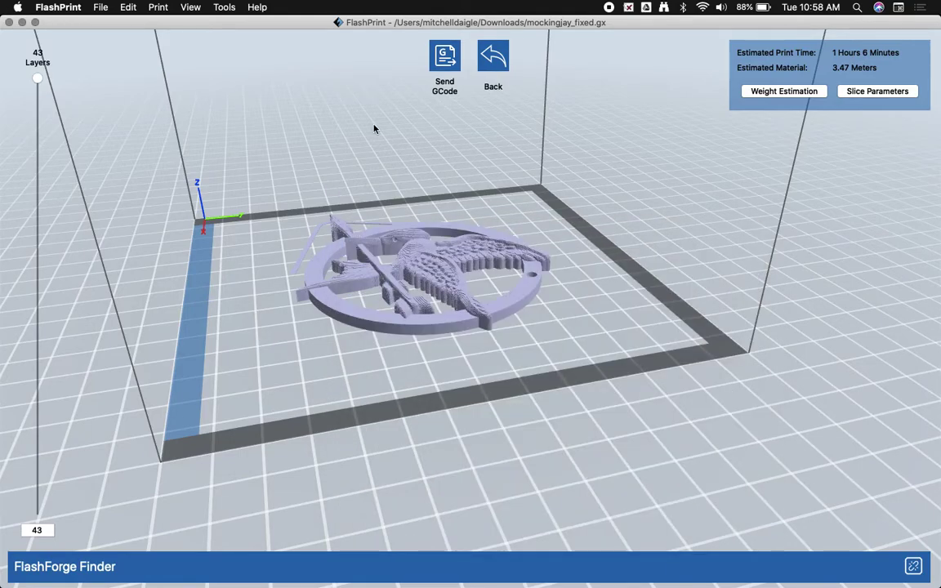